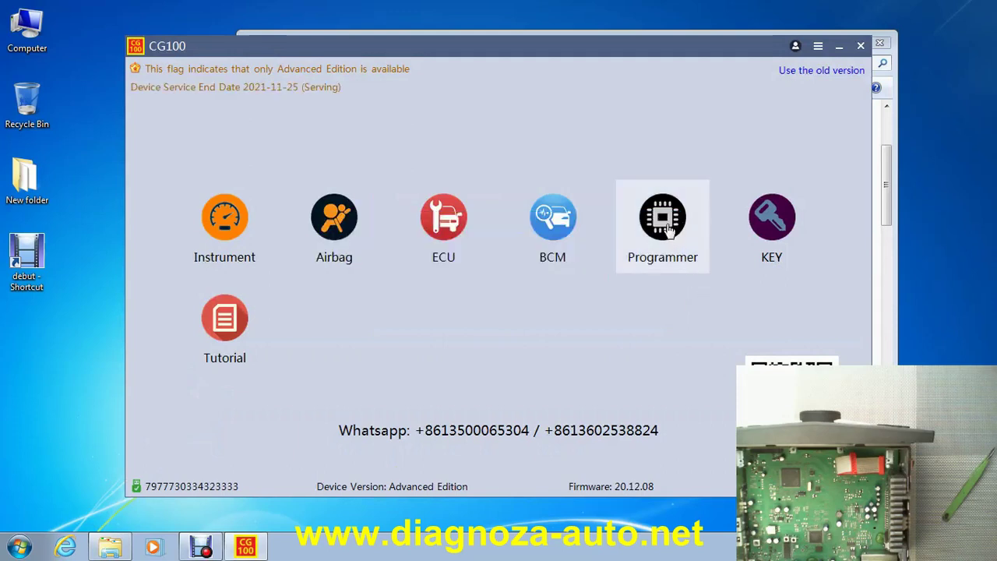
- Open CG100's Programmer, go to the Serial Flash category and select the 95640 chip
left_click(666, 226)
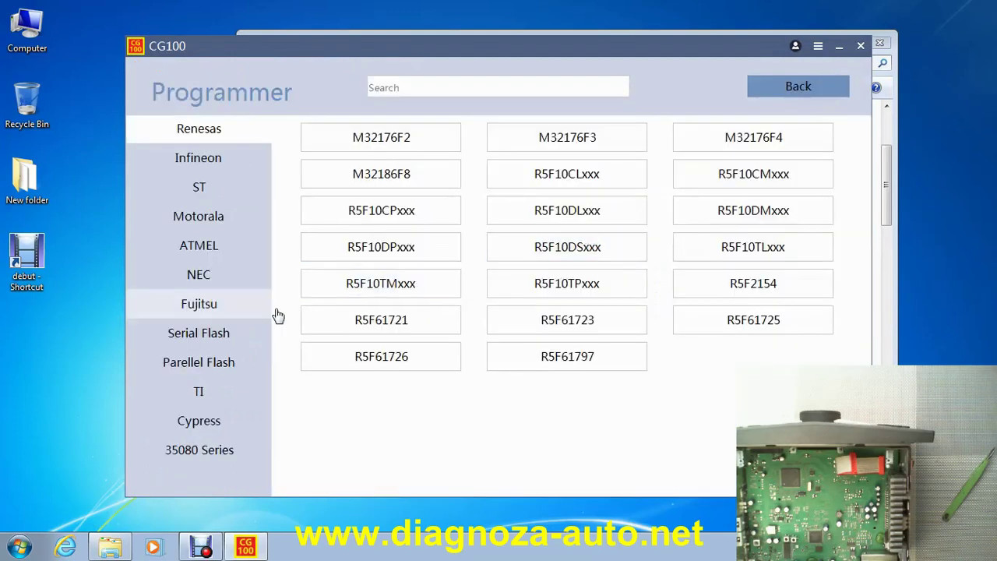
left_click(202, 341)
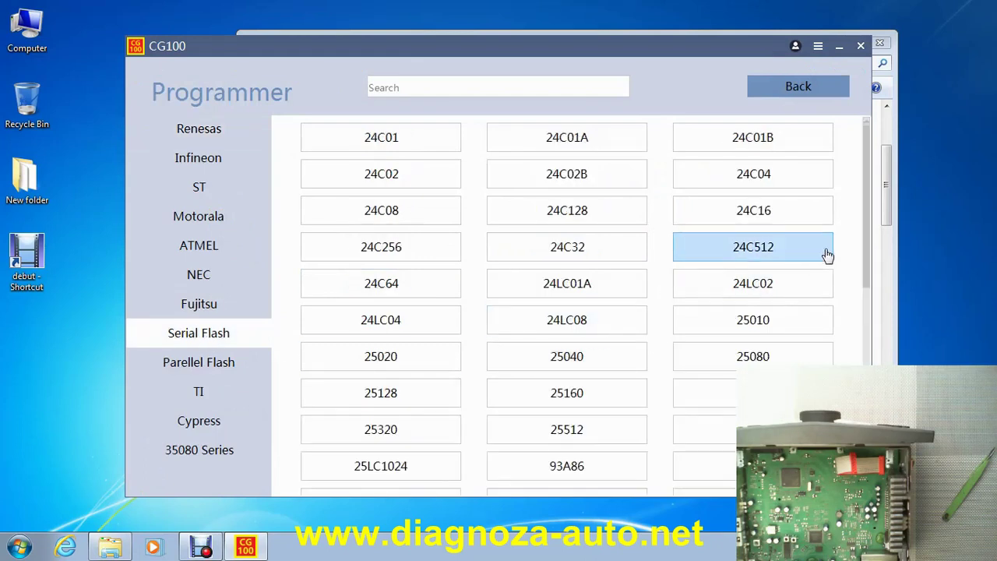
left_click_drag(871, 239, 871, 434)
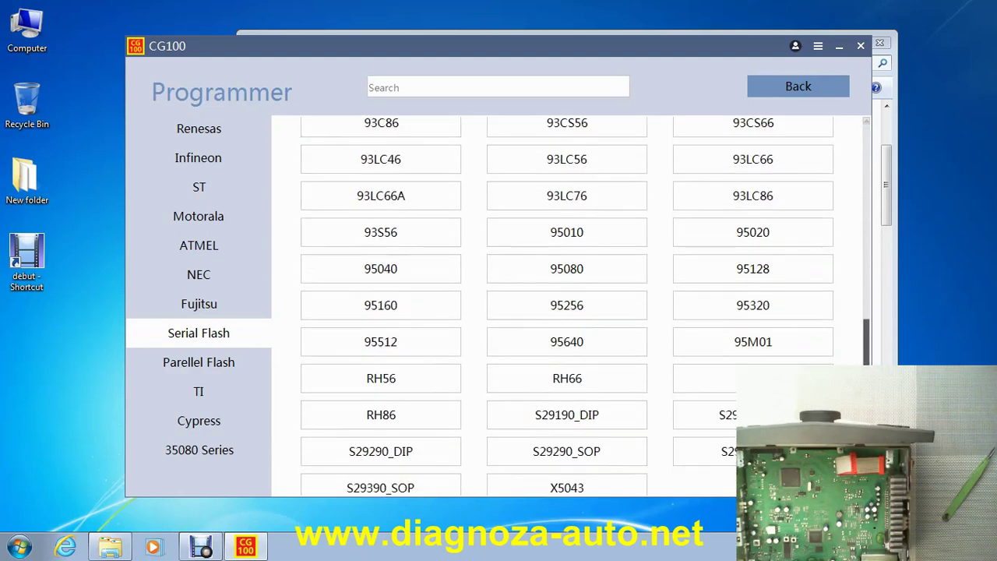
left_click(567, 350)
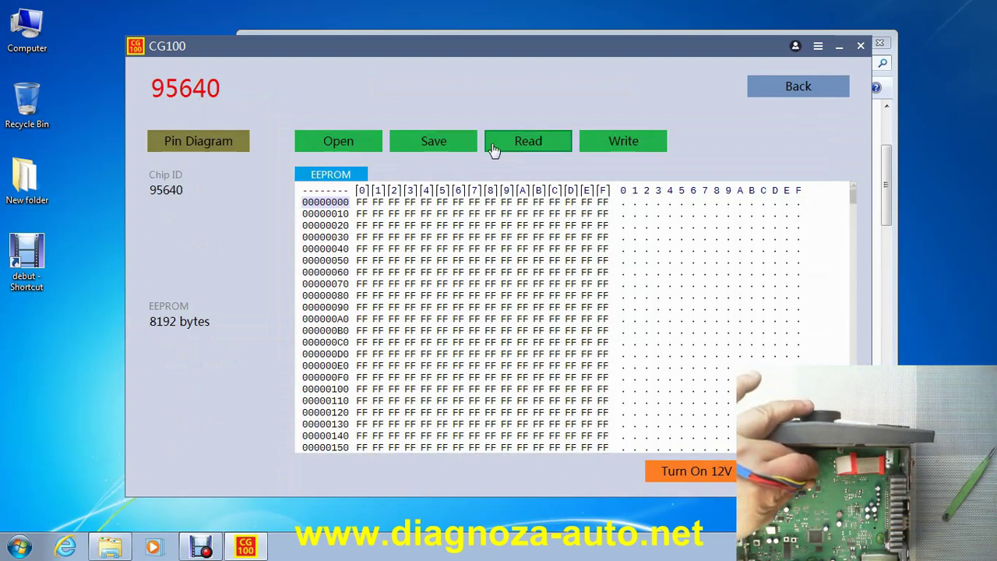
left_click(519, 144)
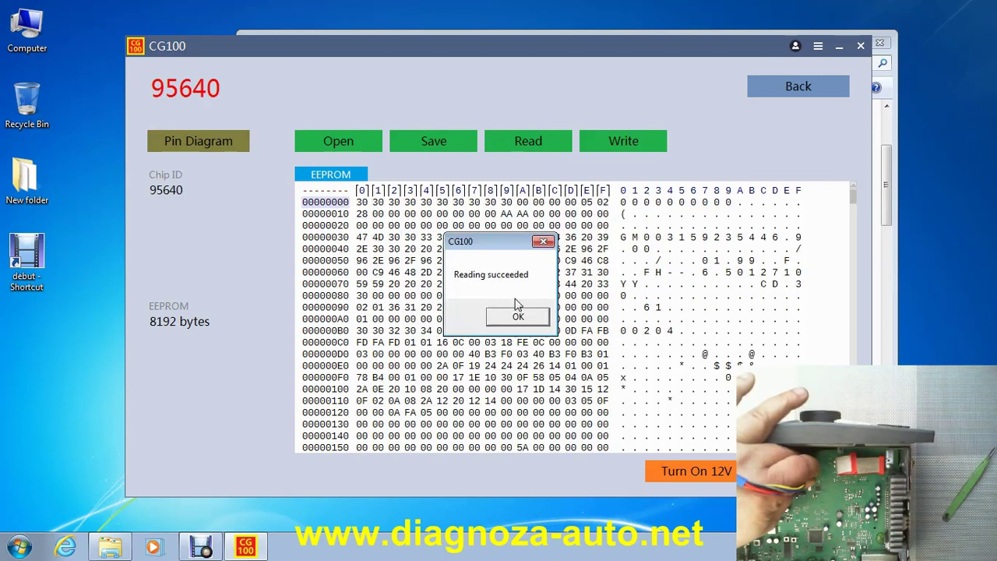
left_click(519, 318)
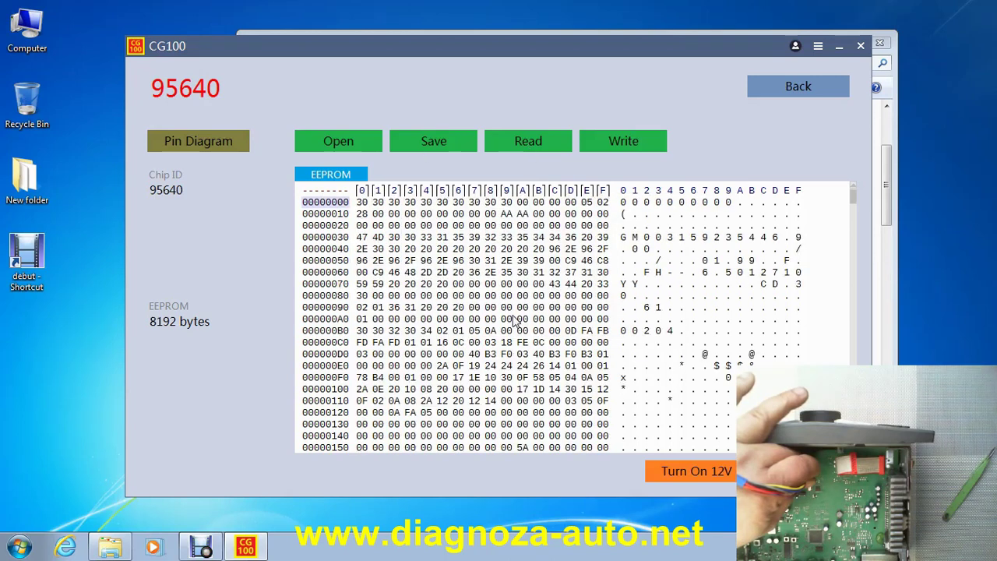
left_click(433, 141)
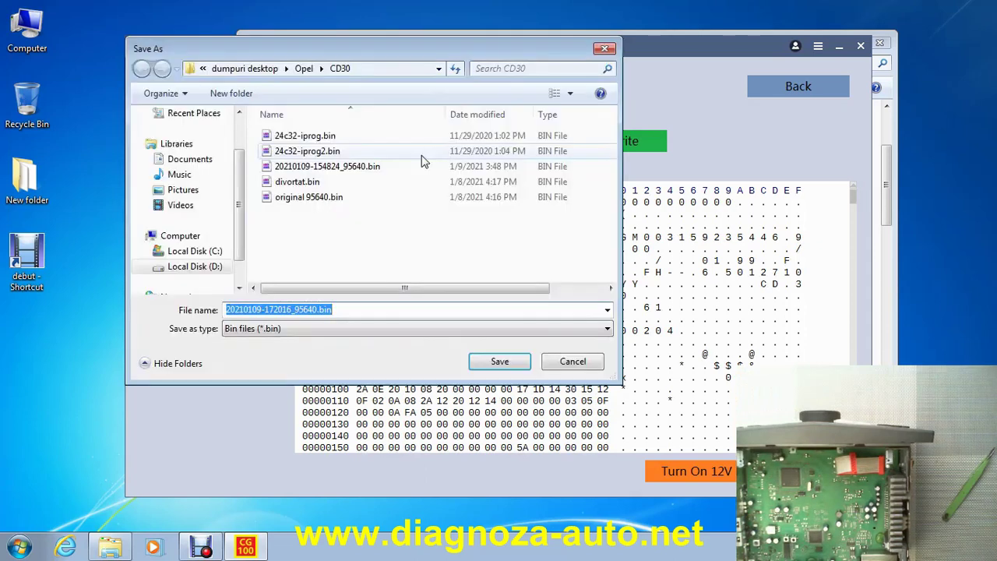
left_click(338, 311)
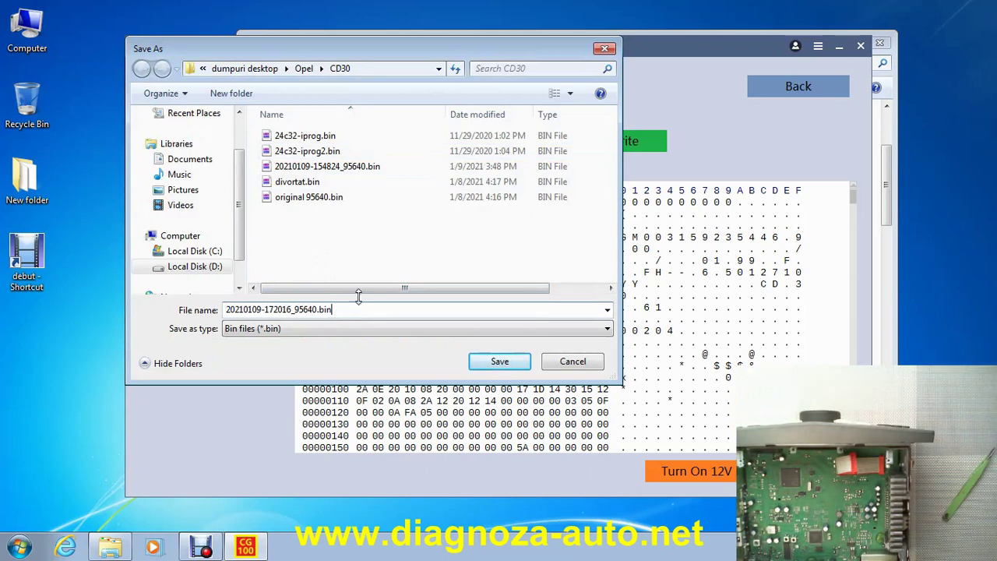
left_click(499, 361)
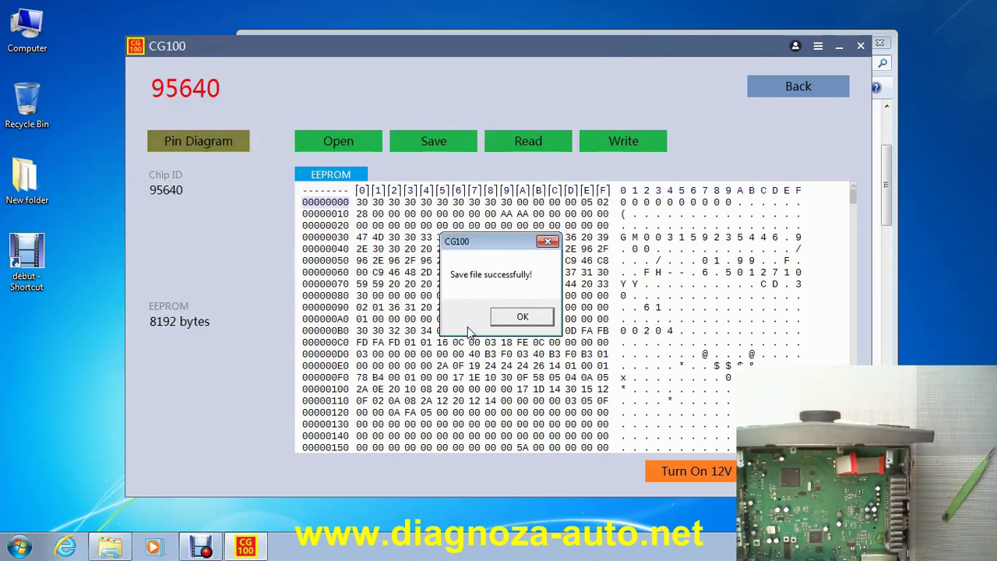
left_click(520, 321)
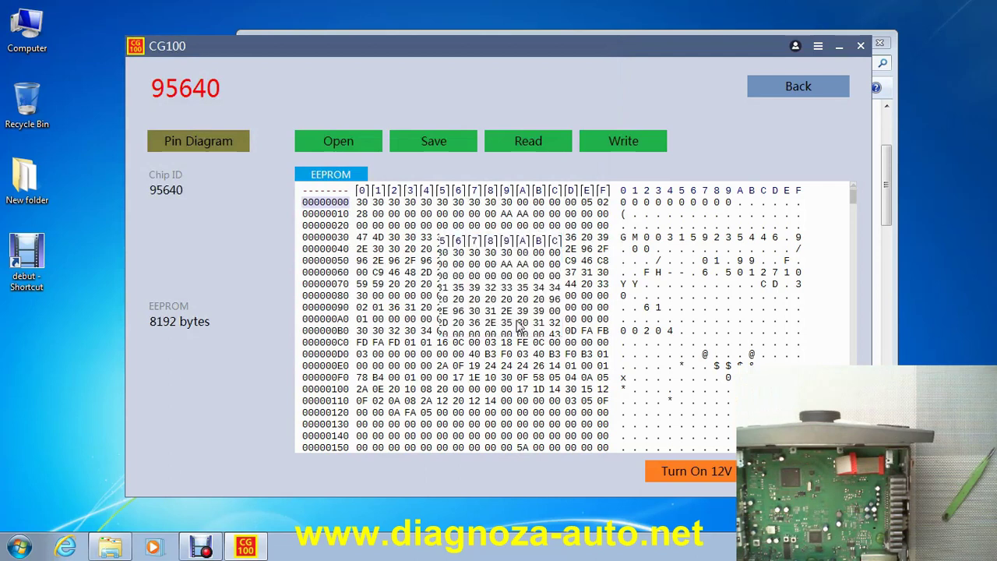
- Close CG100 and launch Opel Calc.exe from the Opel Calc folder on drive D
left_click(861, 46)
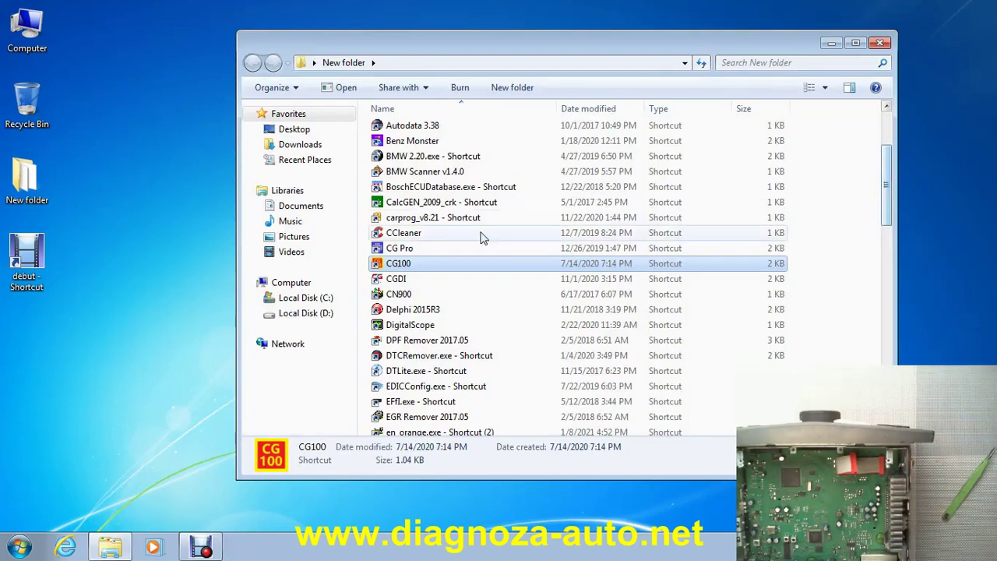
left_click(295, 314)
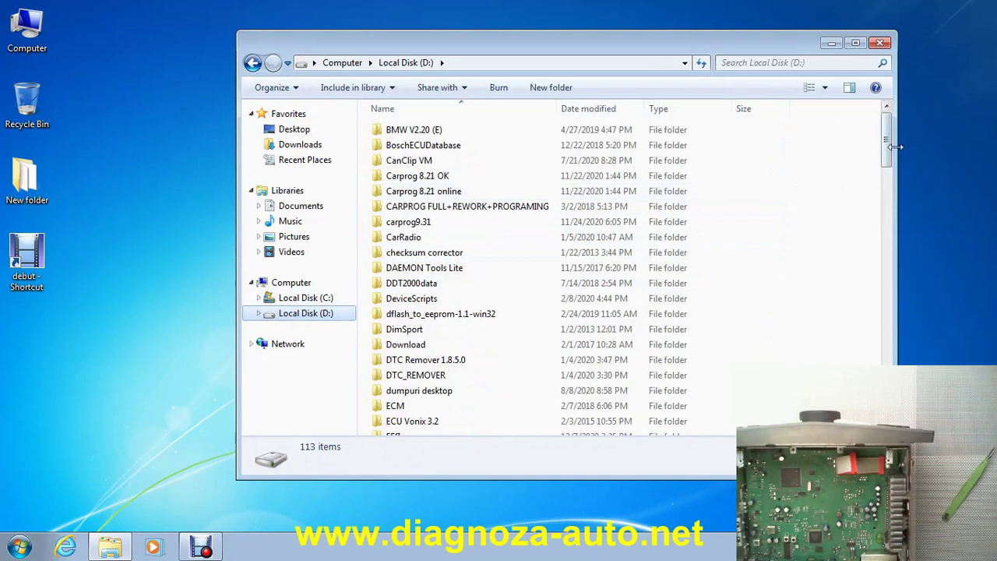
left_click_drag(887, 154, 808, 263)
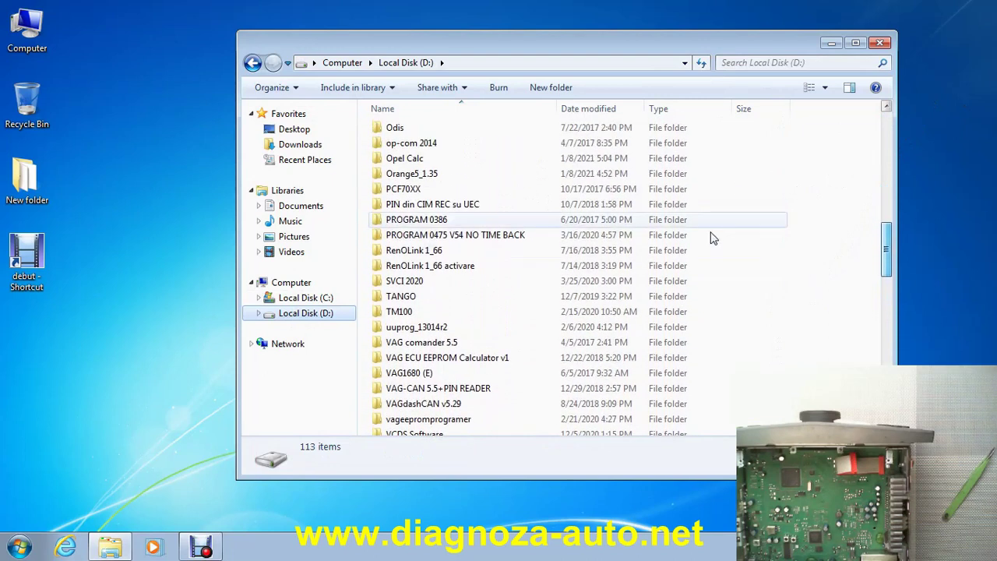
left_click(405, 159)
double_click(404, 160)
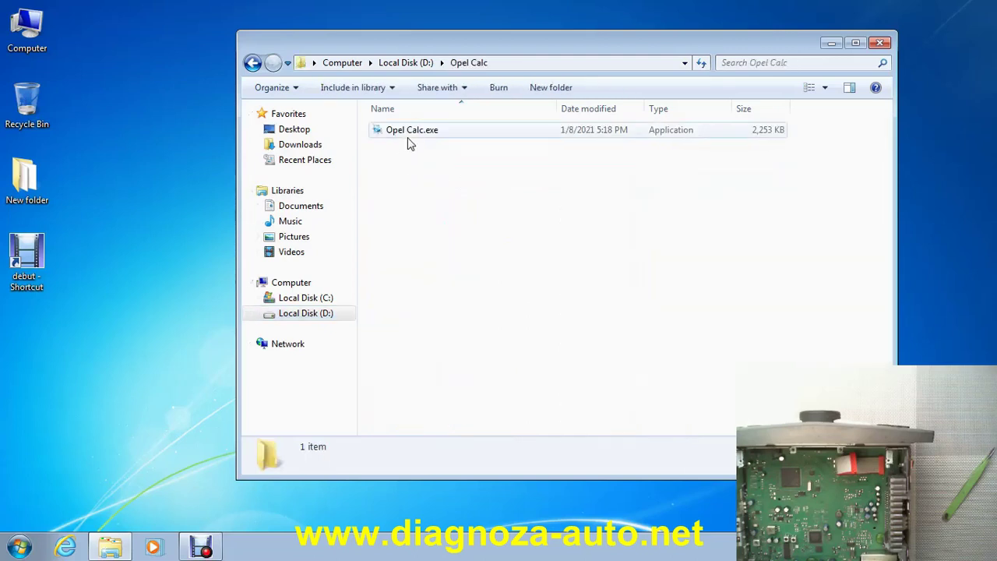
left_click(408, 134)
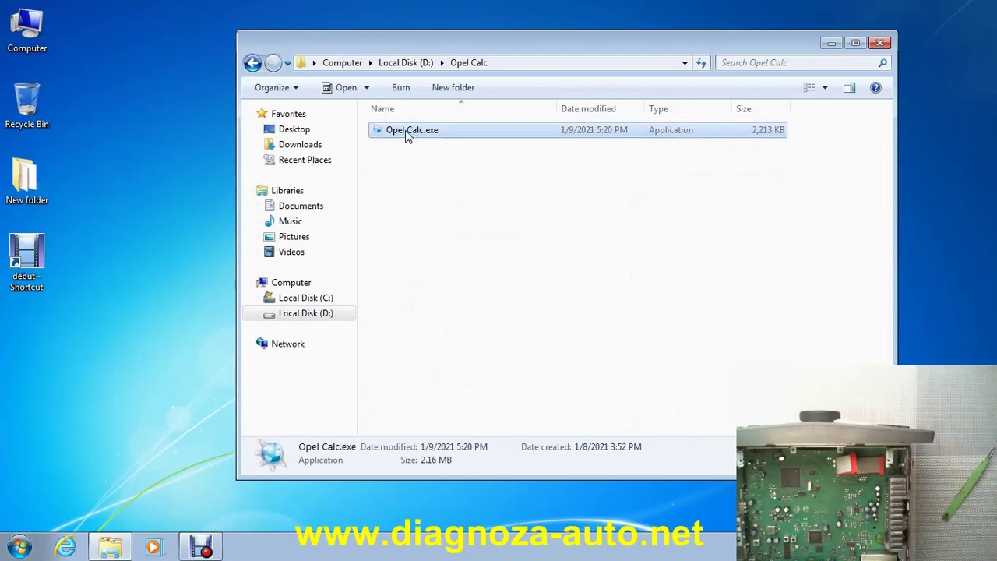
left_click_drag(221, 49, 520, 92)
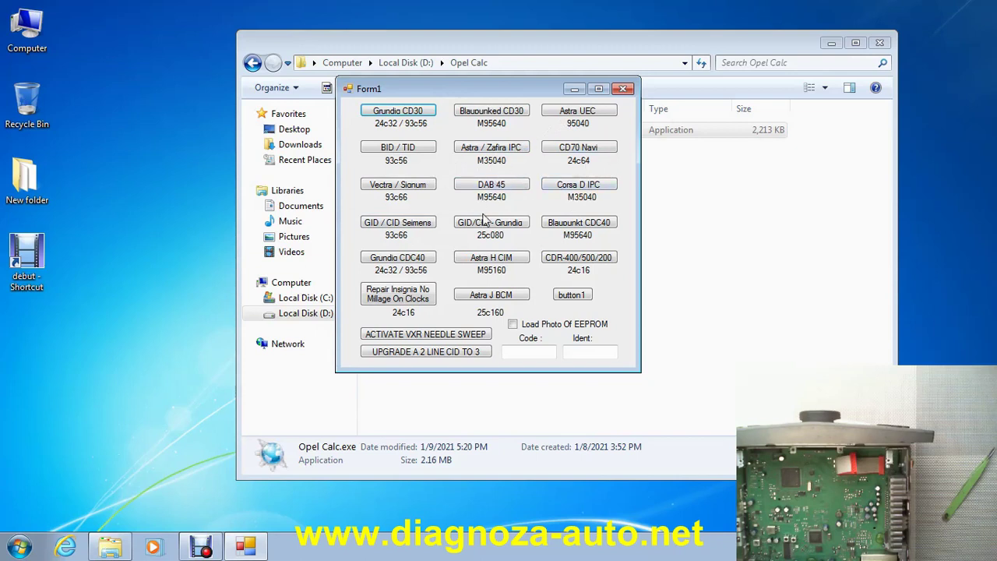
left_click(493, 112)
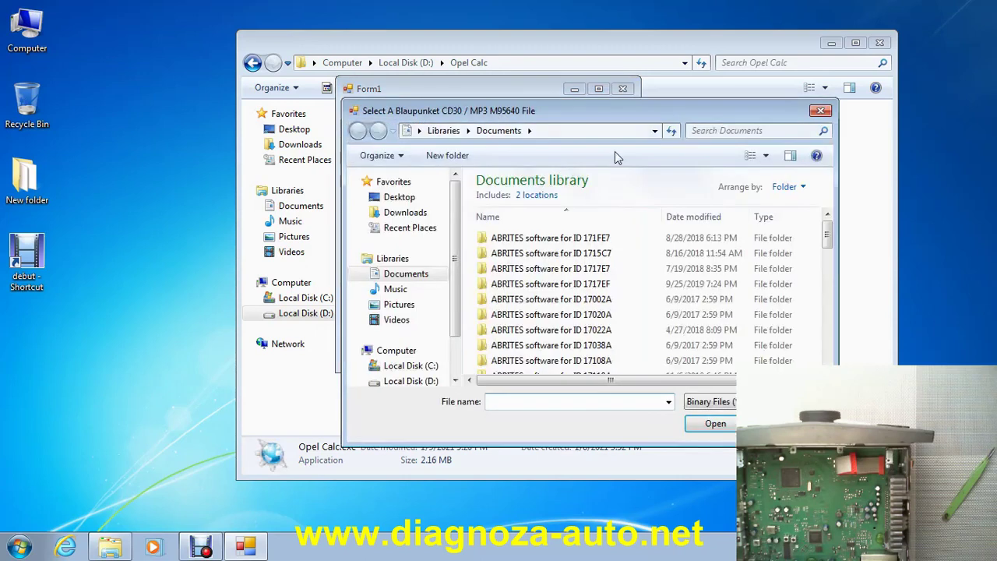
double_click(510, 198)
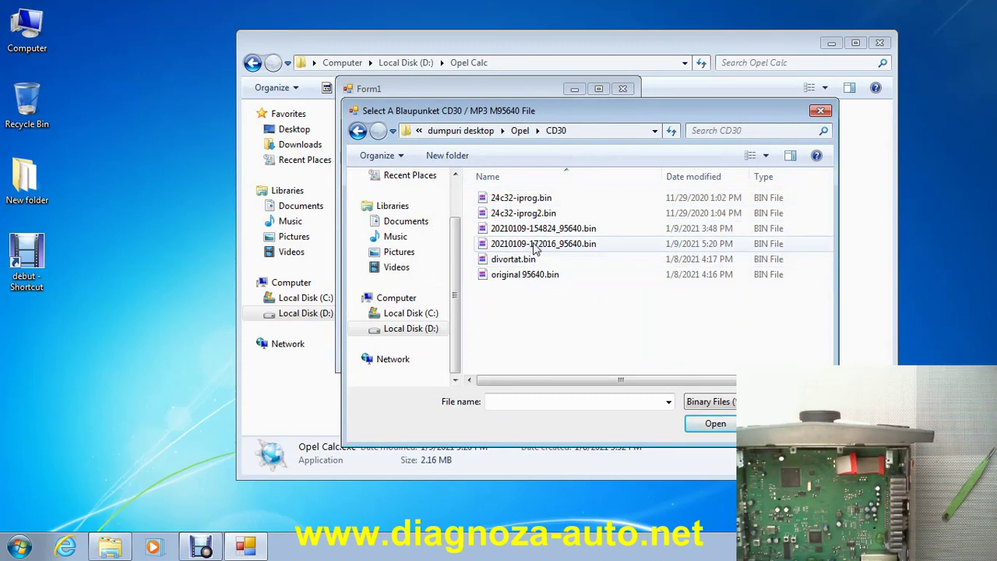
left_click(535, 244)
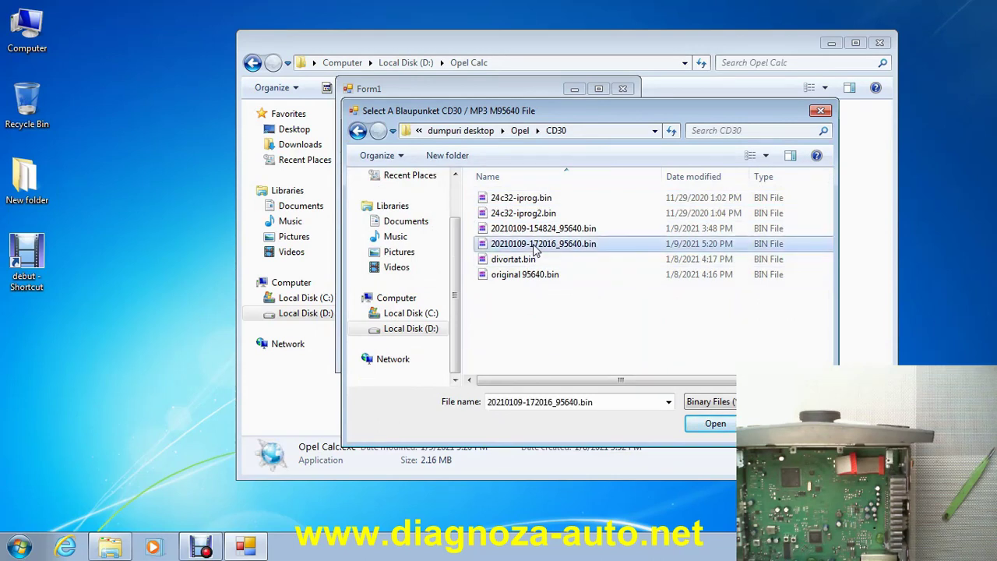
left_click(712, 424)
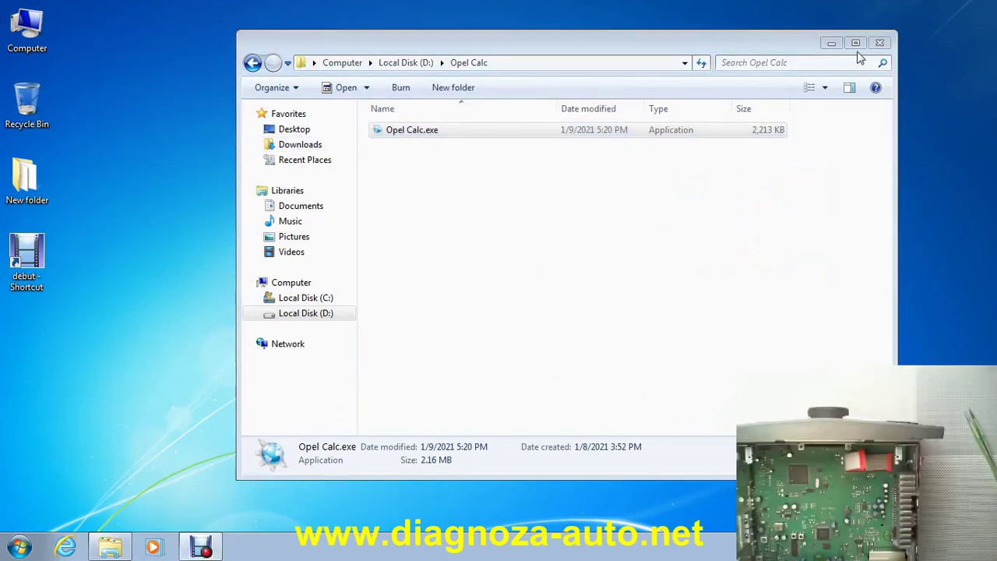
- Close the Opel Calc folder and run the VAUX-COM shortcut in the desktop's New folder as administrator
left_click(881, 44)
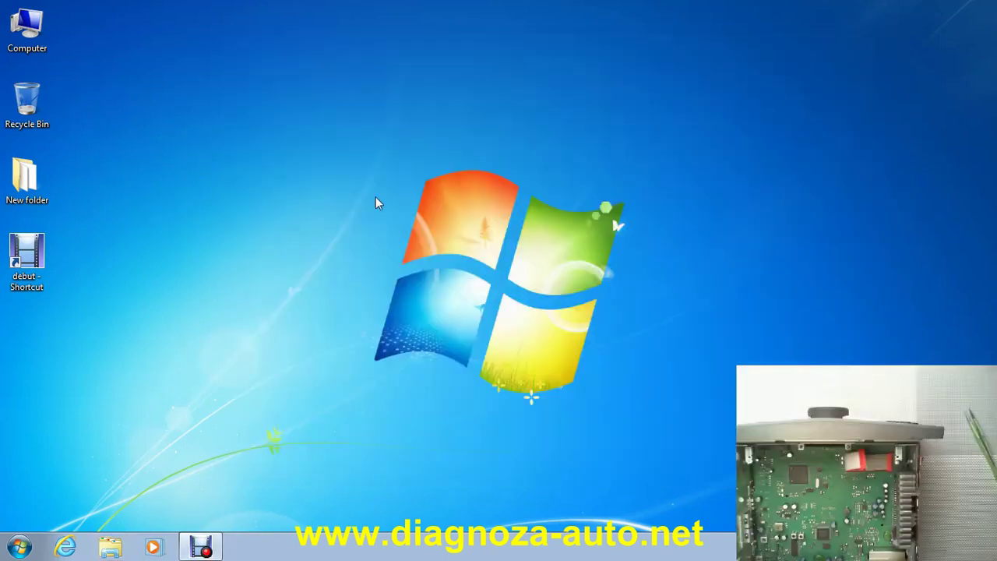
double_click(27, 181)
left_click_drag(887, 160, 862, 366)
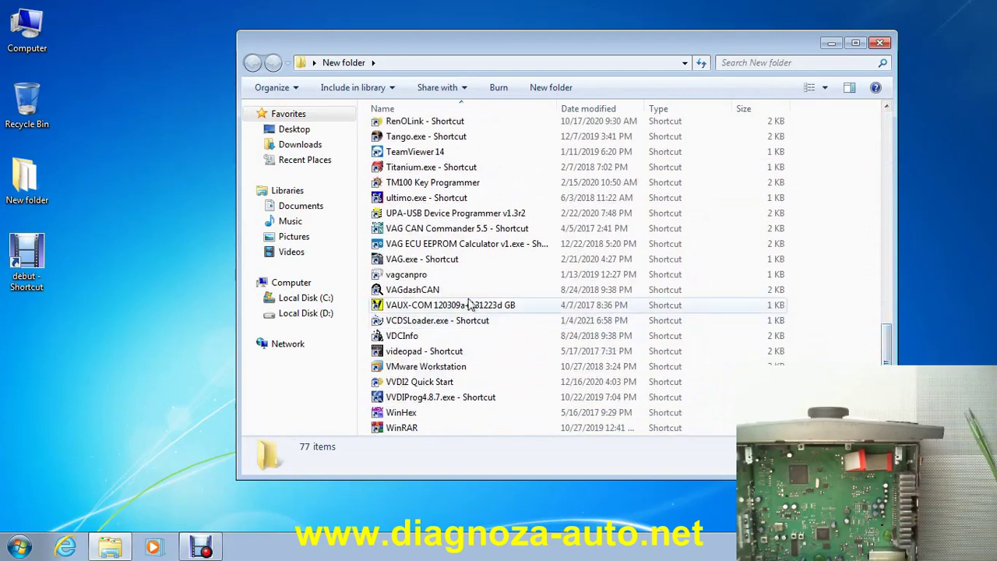
left_click(431, 310)
right_click(433, 312)
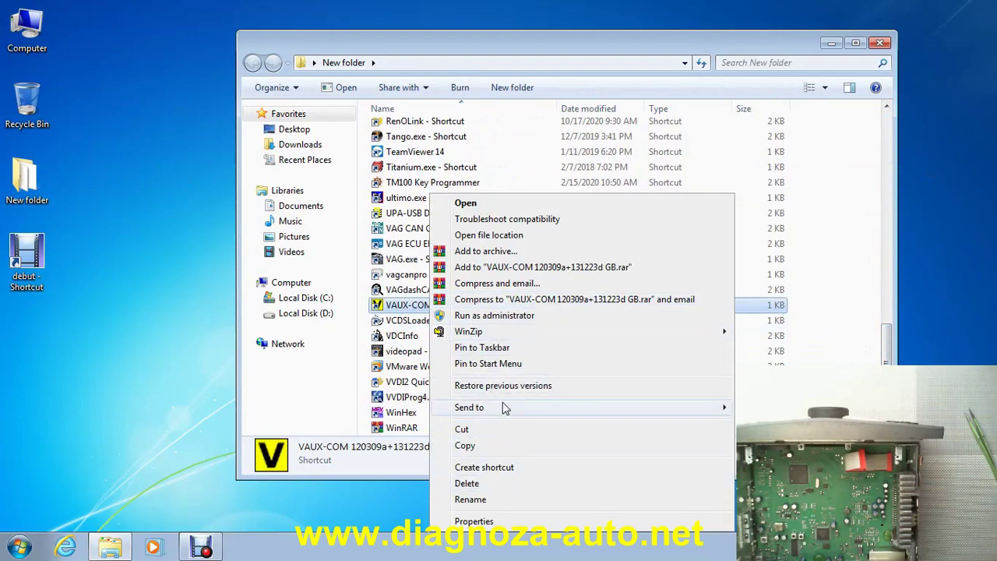
left_click(499, 316)
left_click(499, 322)
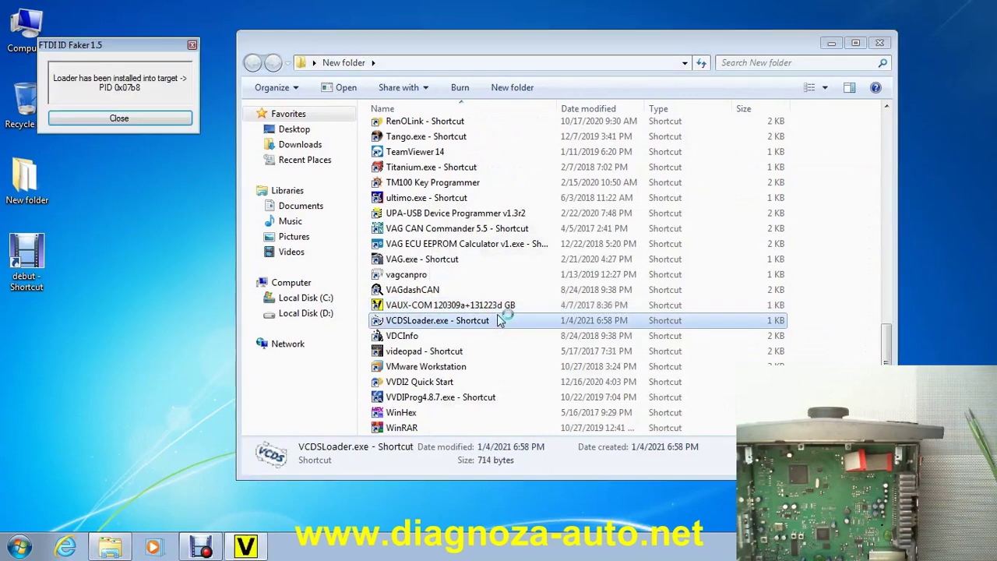
- Start VAUX-COM diagnostics, choose model year 2006 and Astra-H, and connect to the Infotainment EHU
double_click(499, 305)
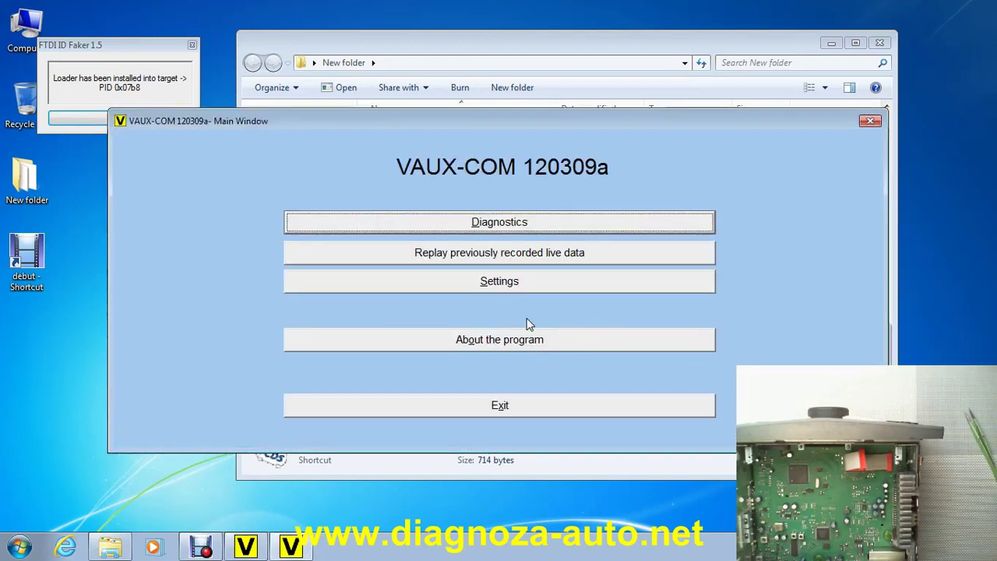
left_click(491, 224)
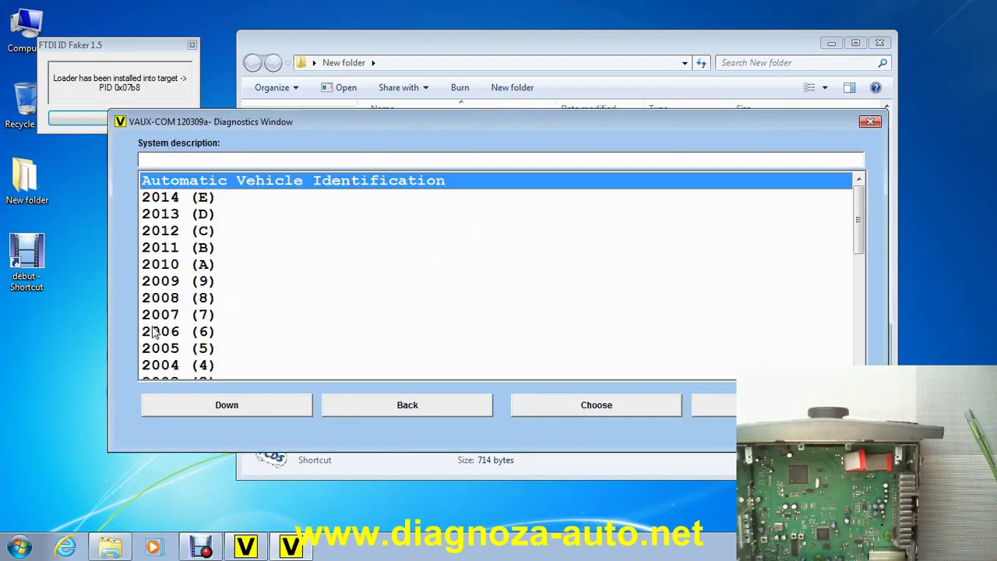
left_click(155, 336)
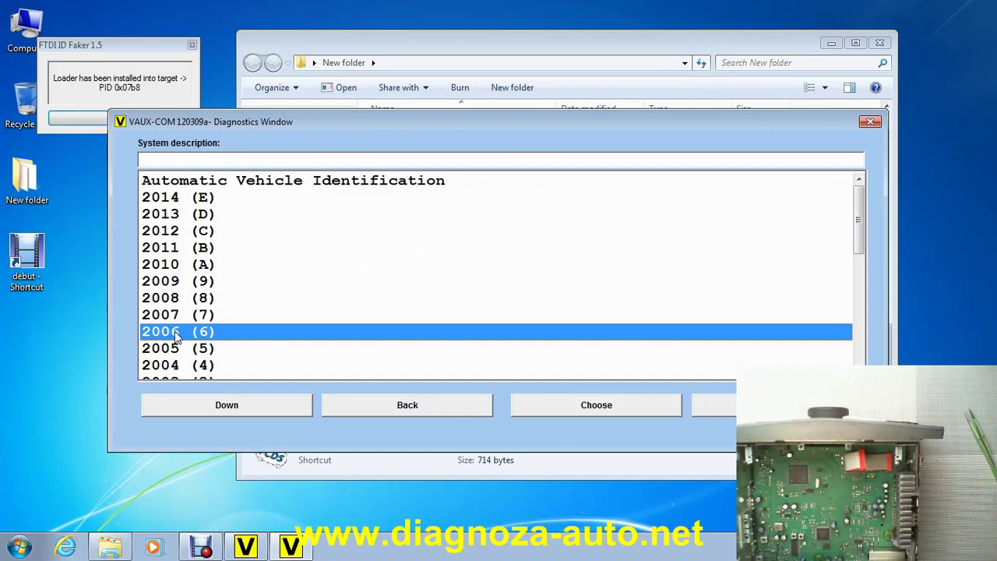
double_click(176, 335)
left_click(173, 283)
double_click(173, 285)
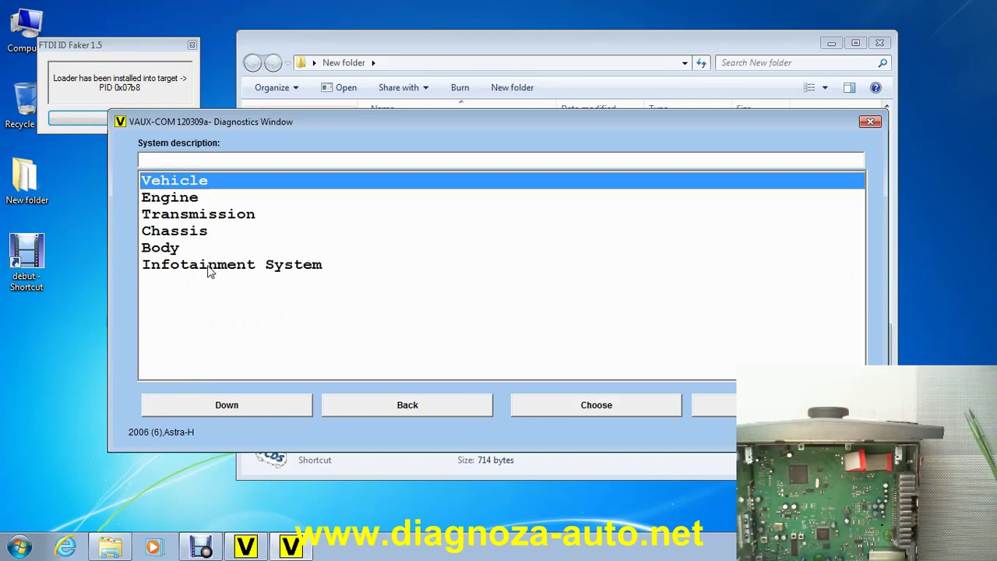
double_click(208, 266)
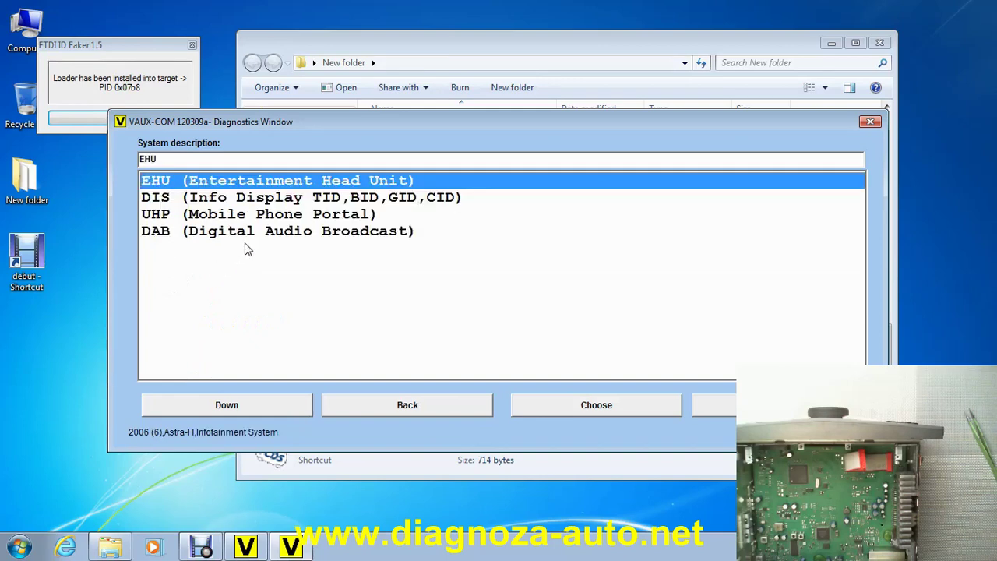
double_click(275, 182)
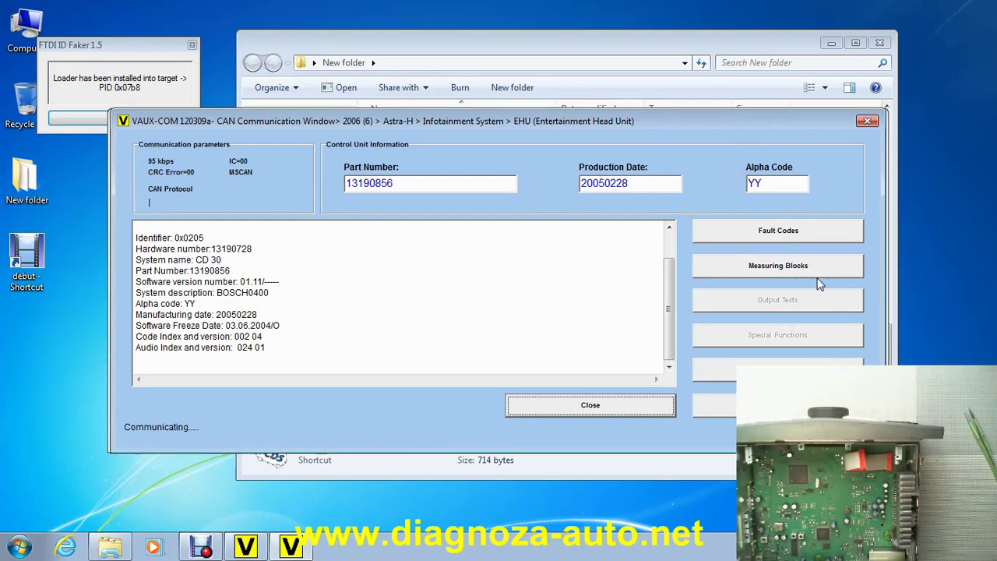
left_click(779, 266)
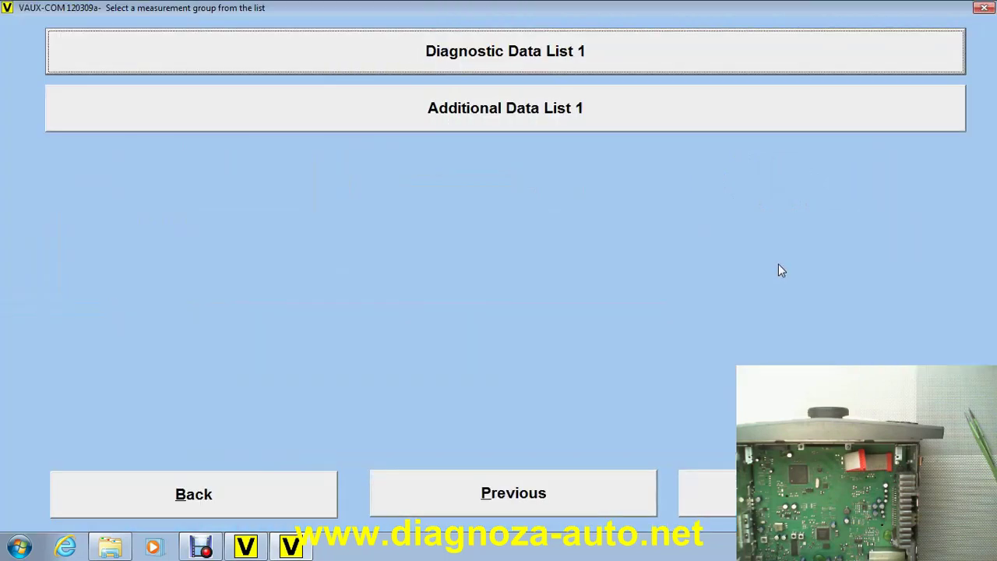
left_click(502, 68)
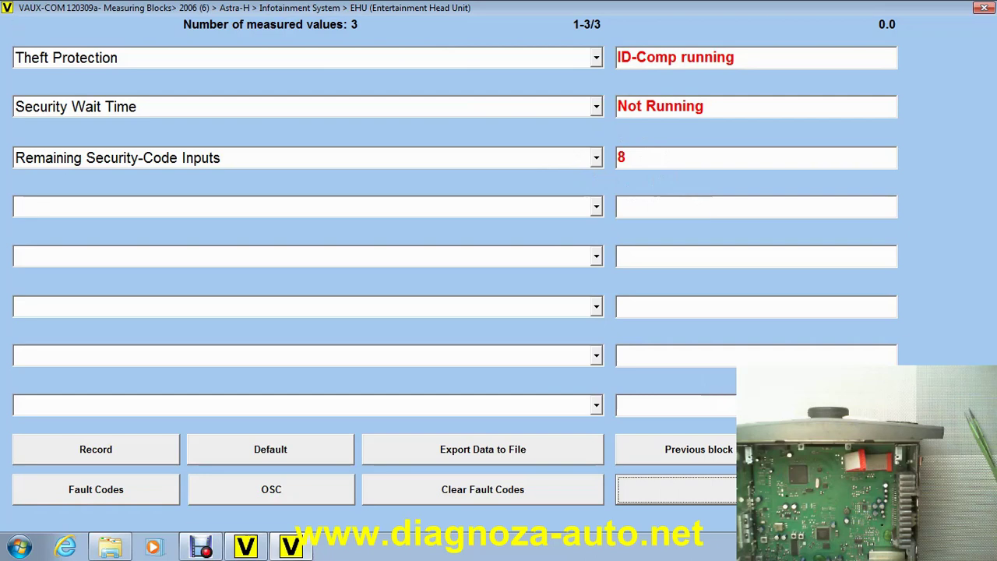
left_click(725, 489)
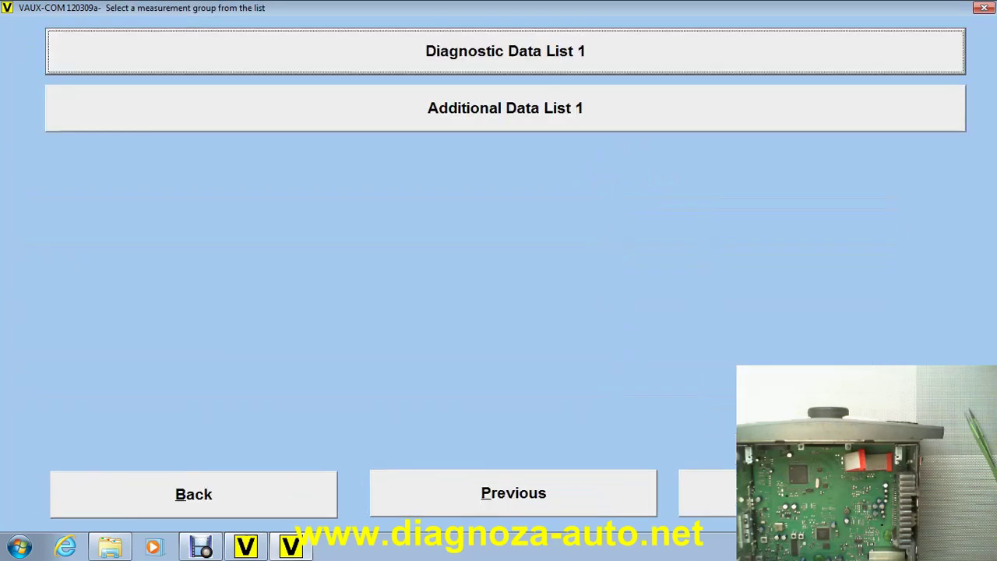
left_click(292, 492)
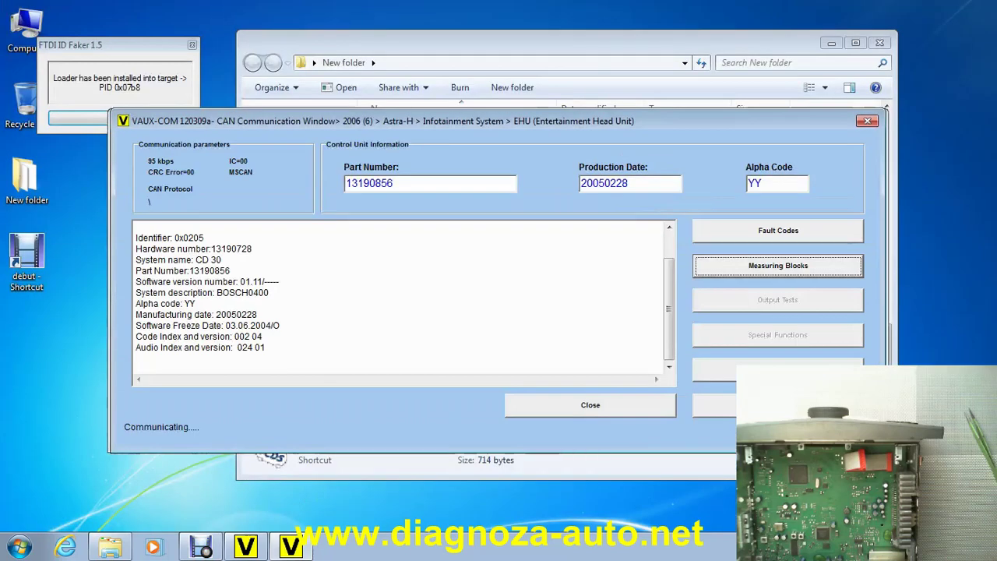
- Attempt Deactivation Theft Protection with the radio security code, dismiss 'Programming failed!' and go back
left_click(777, 370)
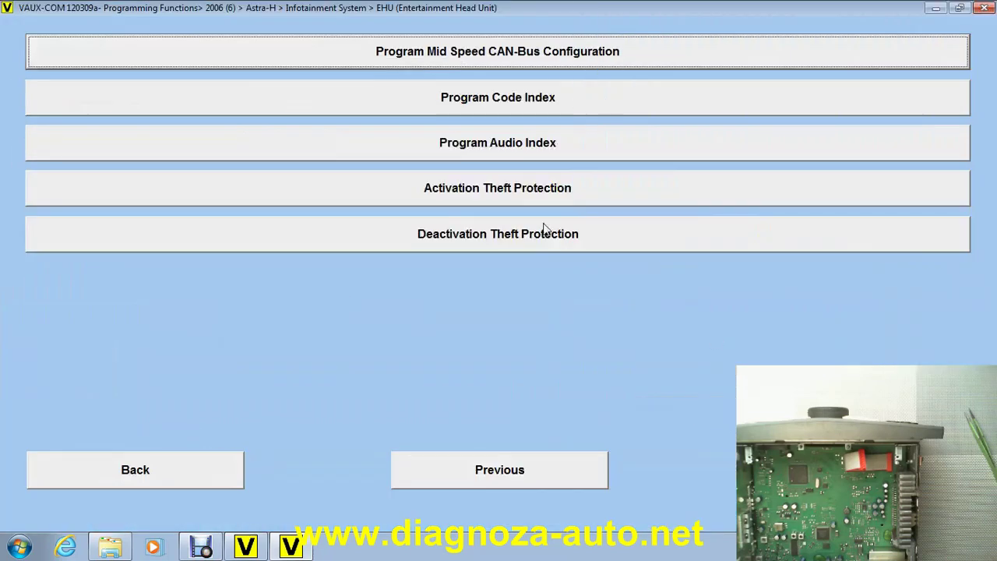
left_click(520, 234)
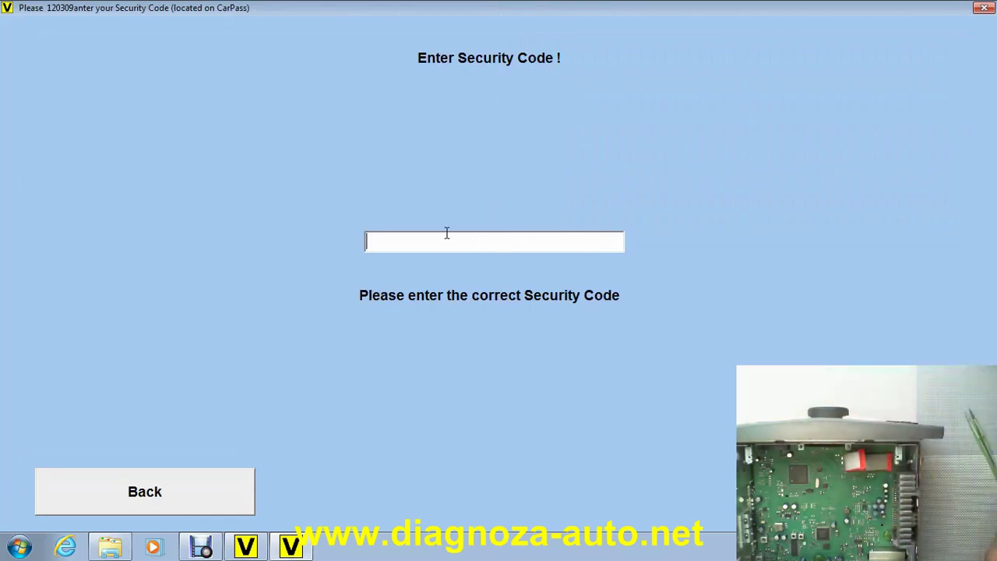
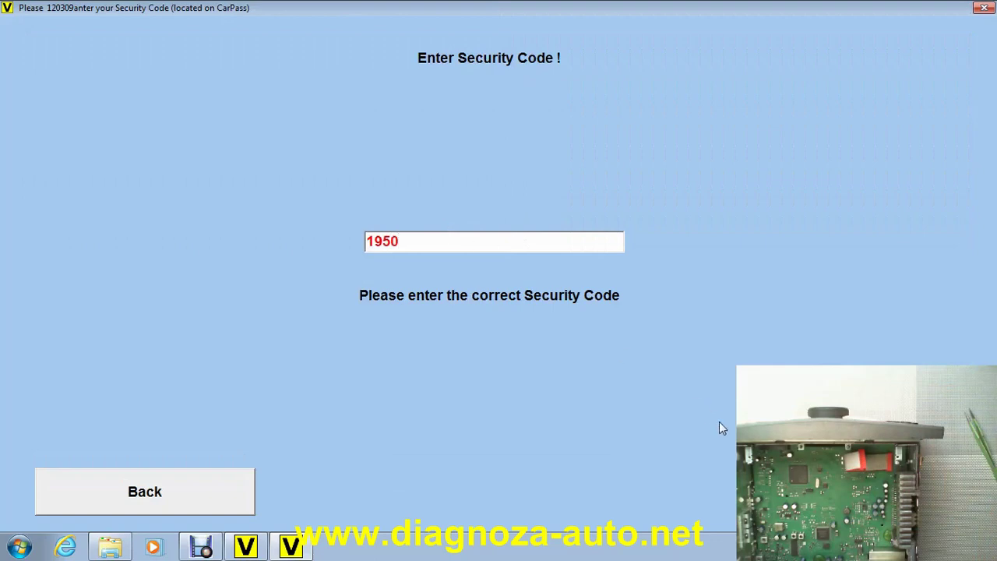
key("Return")
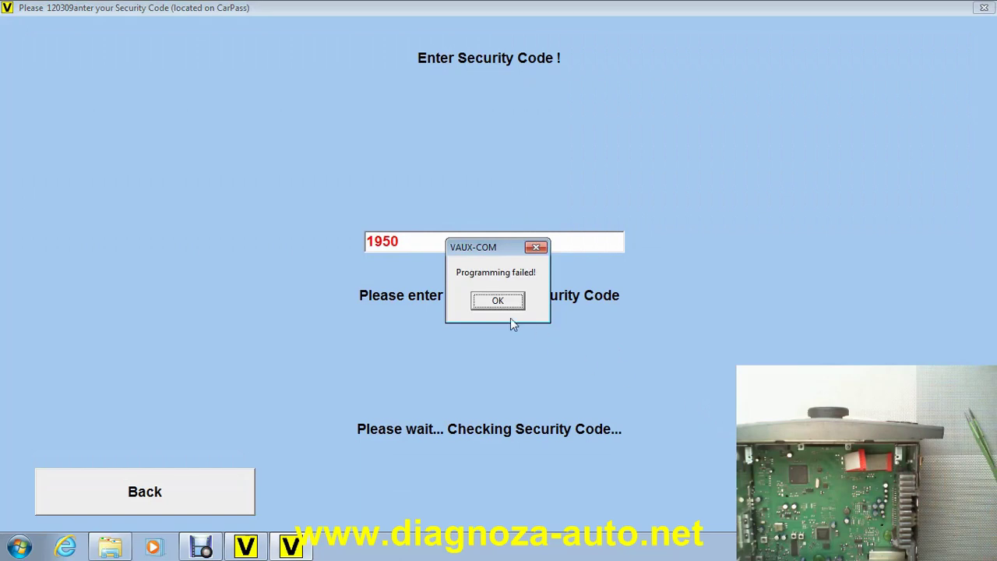
left_click(497, 300)
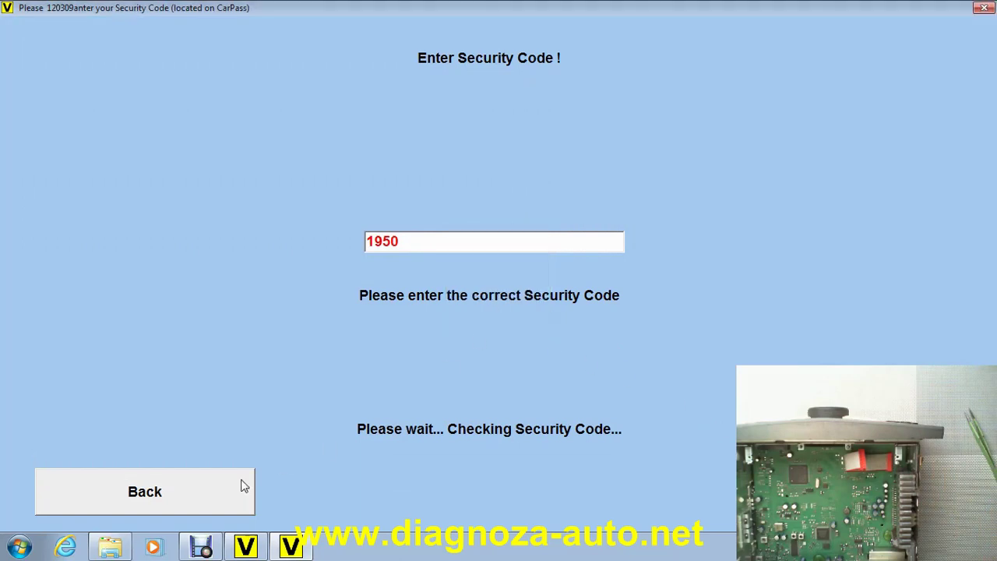
left_click(193, 496)
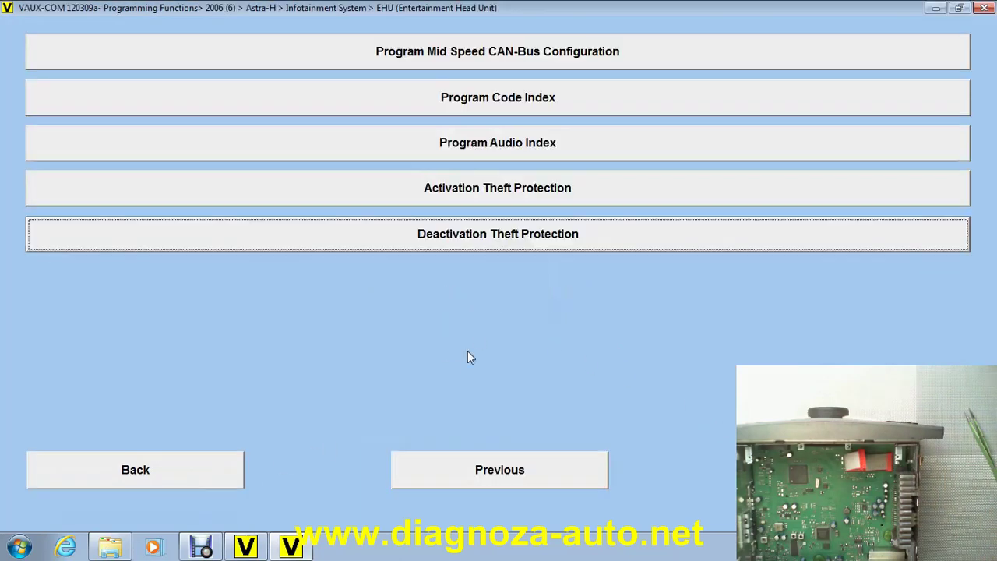
- Check Diagnostic Data List 1 (ID-Comp running, 10 code inputs left), then return to control unit information
left_click(197, 472)
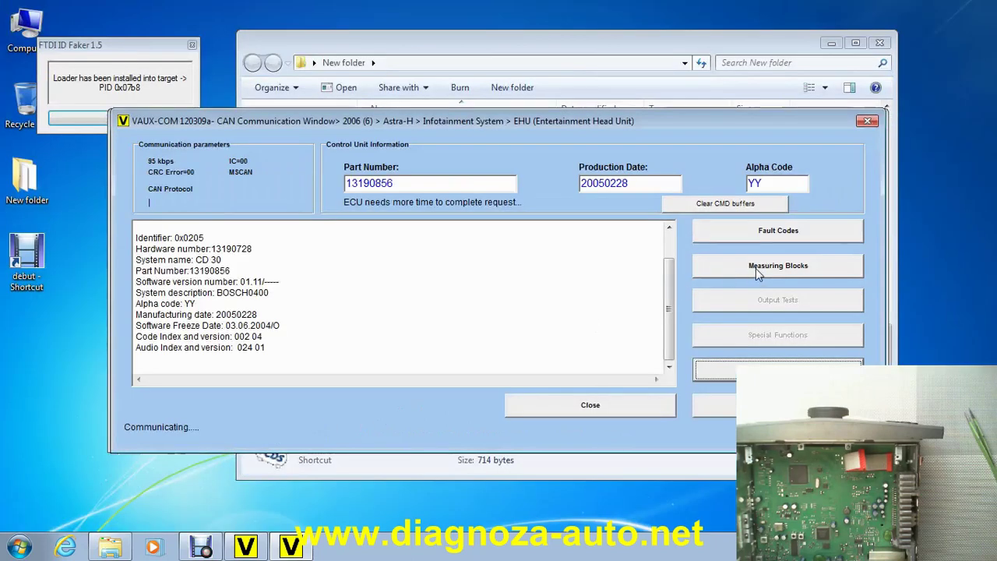
left_click(757, 268)
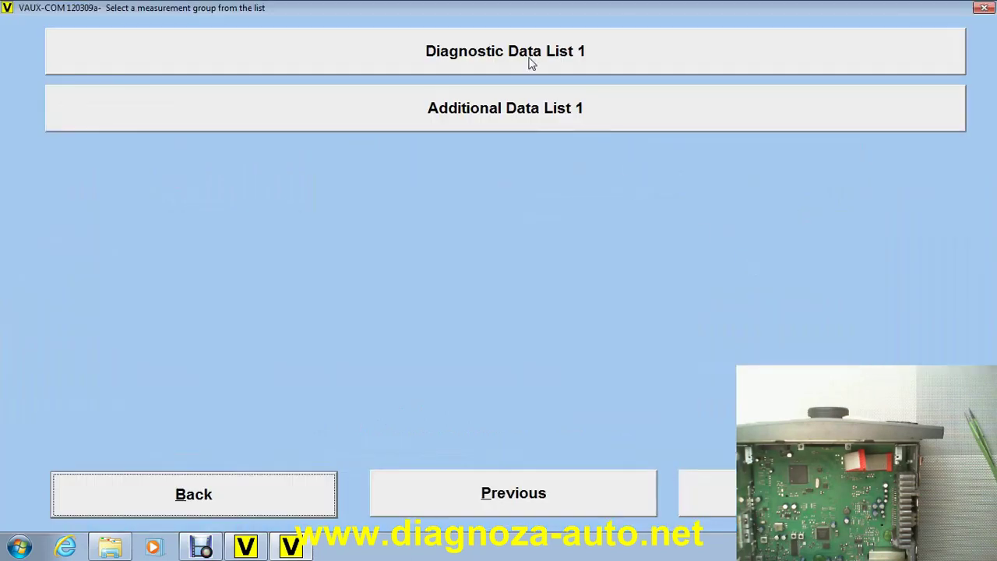
left_click(529, 66)
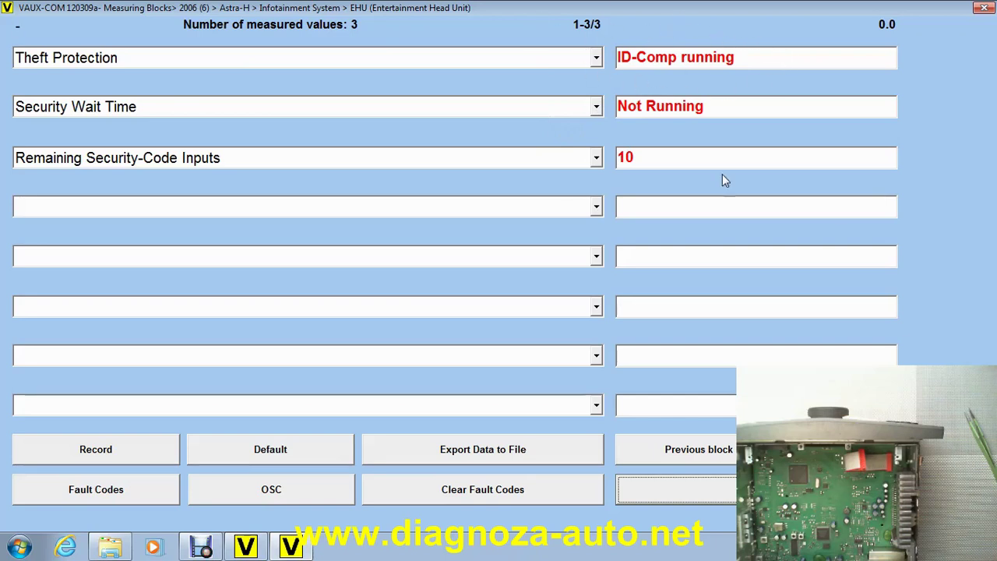
key("Return")
left_click(282, 492)
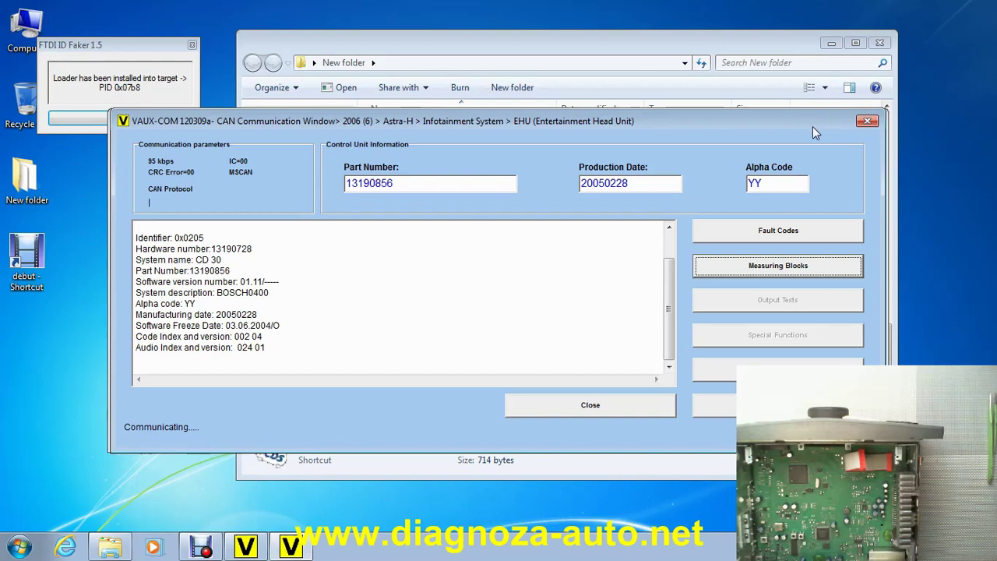
- Close the radio communication and diagnostics windows and exit VAUX-COM
left_click(867, 123)
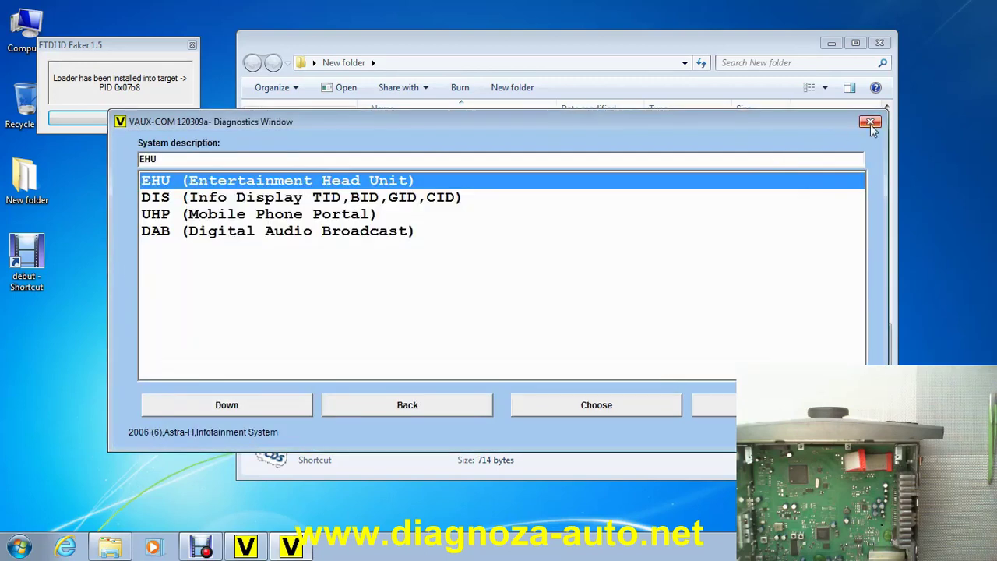
left_click(870, 123)
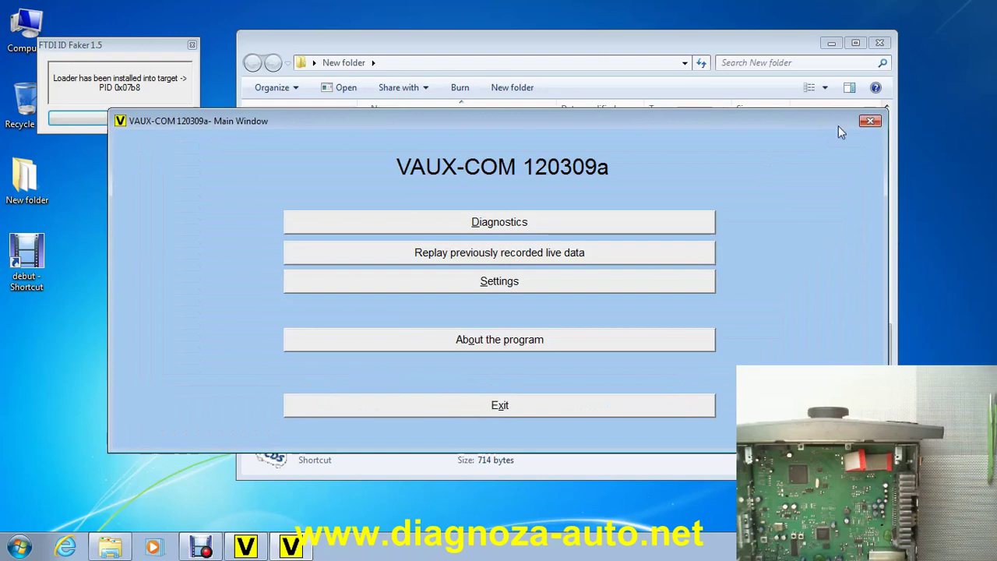
left_click(870, 121)
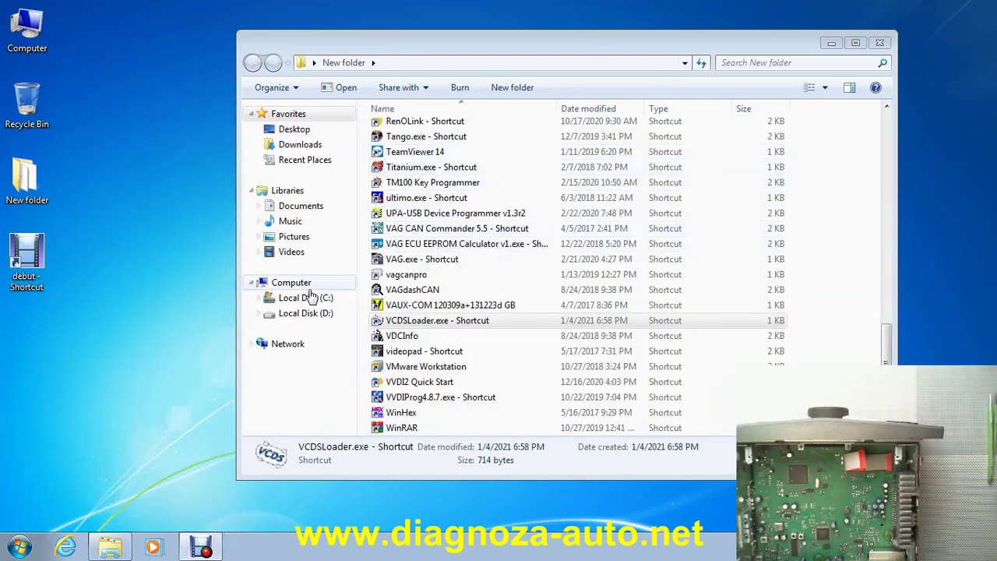
- Open D:\dumpuri desktop\Opel\CD30 showing its six BIN dumps, then close Explorer
left_click(288, 314)
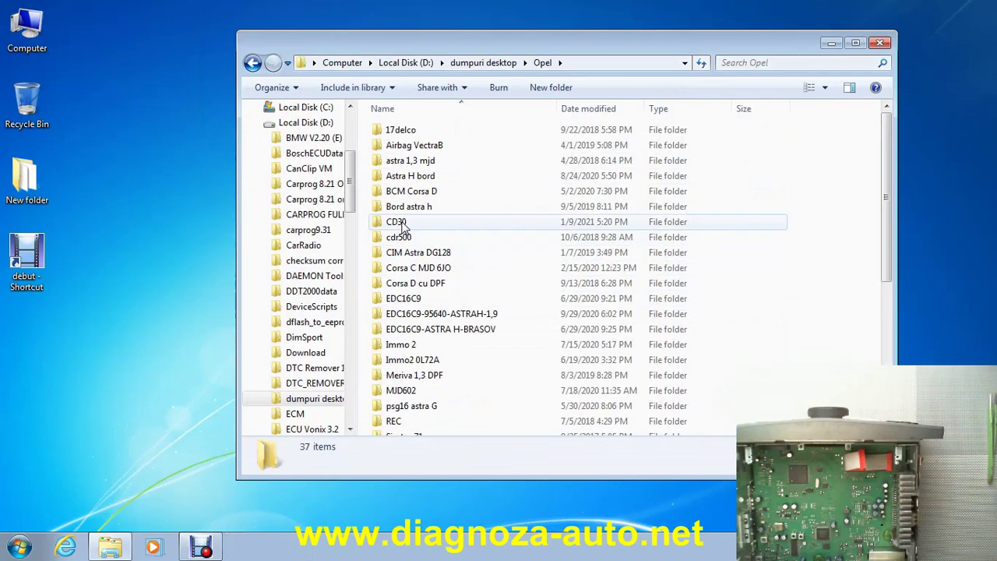
double_click(401, 224)
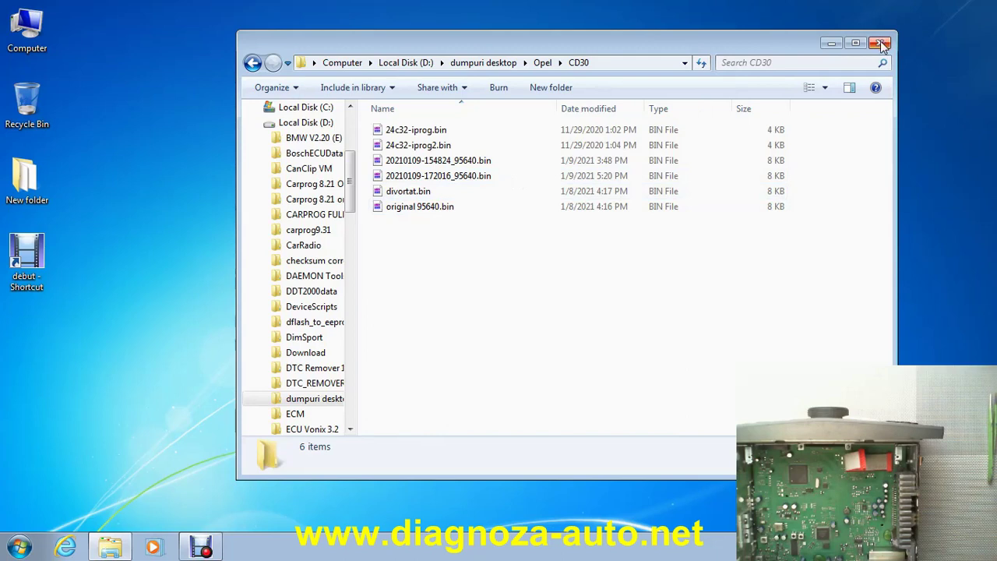
left_click(883, 45)
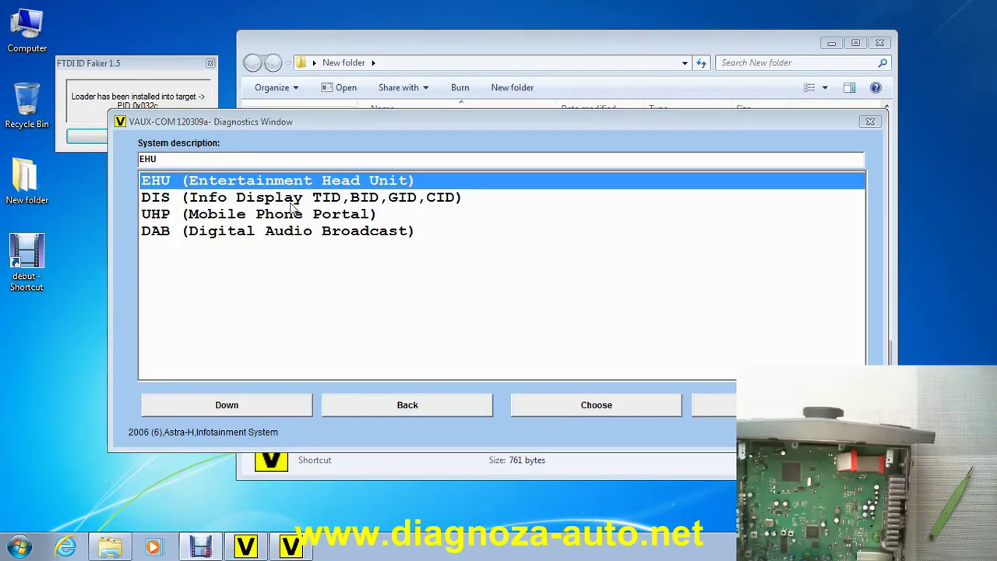
- Reconnect to the EHU (Entertainment Head Unit) from the Diagnostics Window
double_click(330, 184)
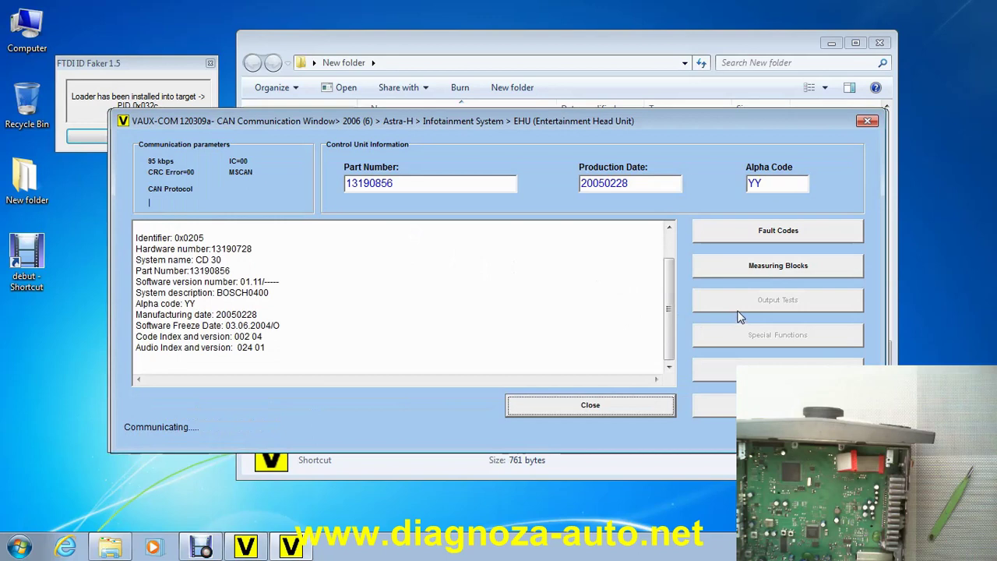
- Confirm Diagnostic Data List 1 shows Theft Protection as Delivery State, then end communication with the EHU
left_click(774, 266)
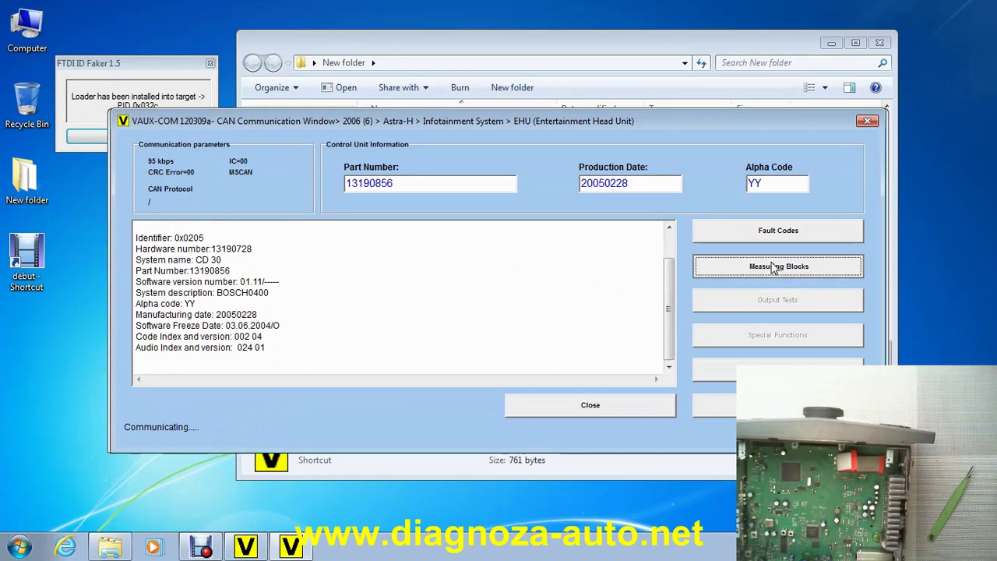
left_click(472, 52)
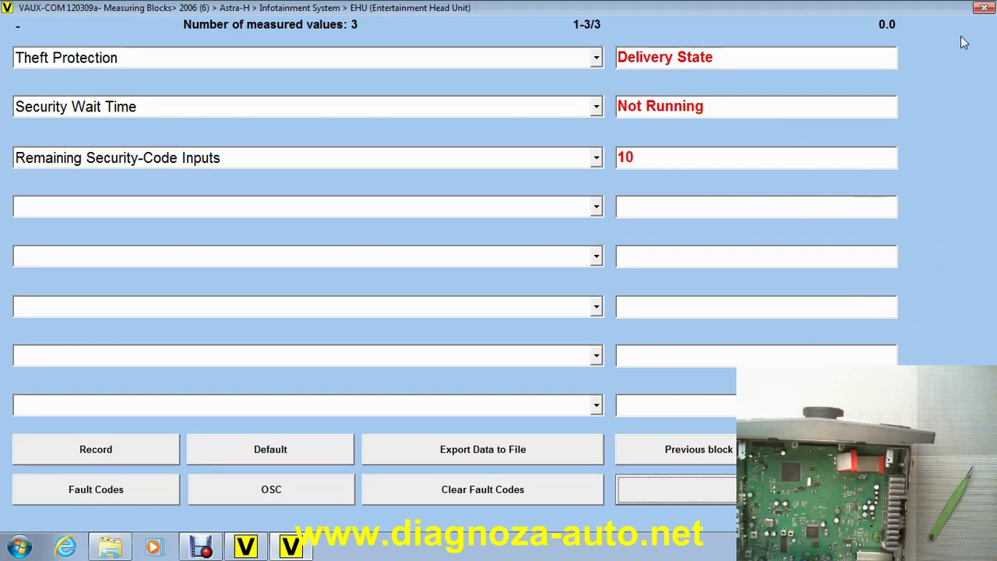
left_click(983, 8)
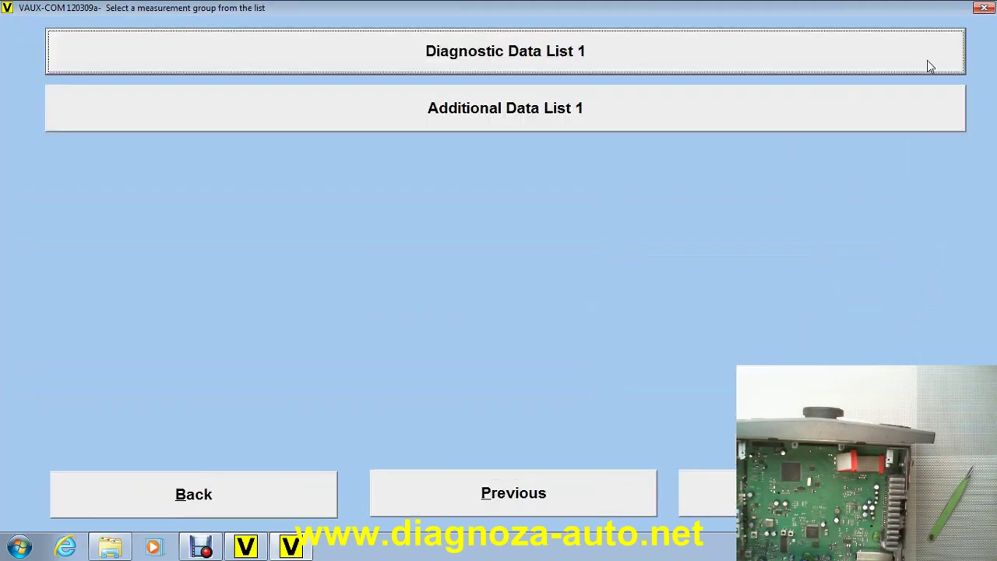
left_click(984, 7)
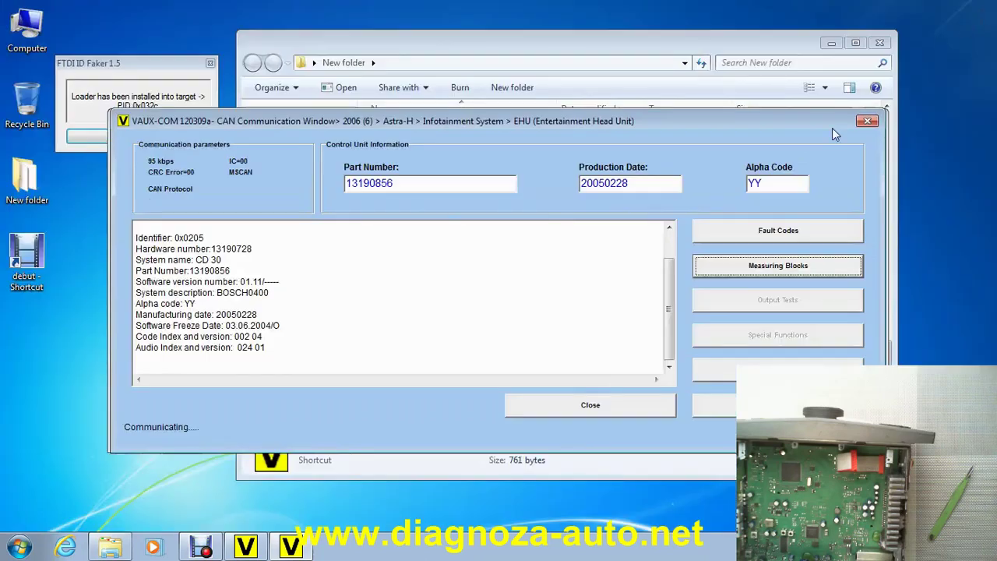
left_click(868, 122)
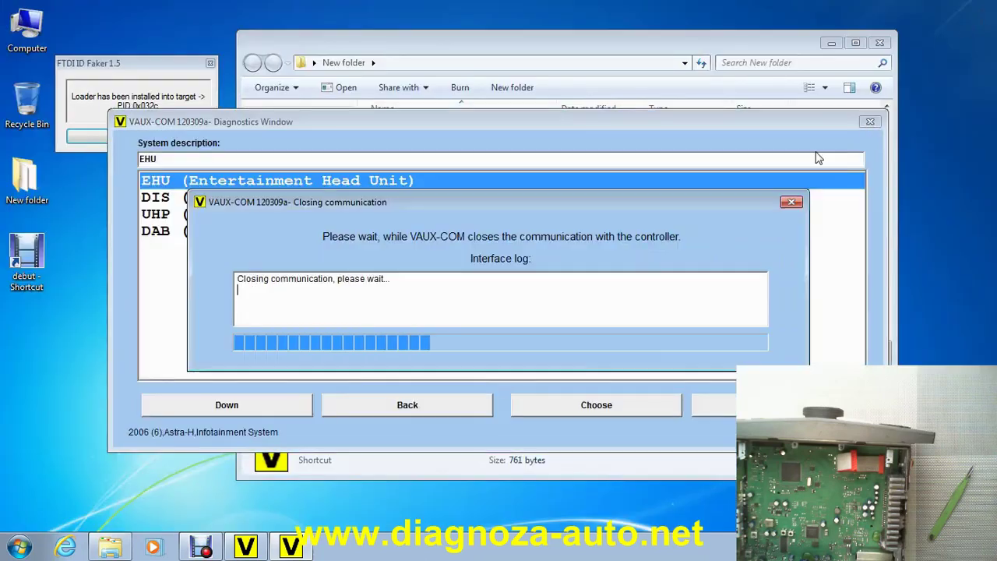